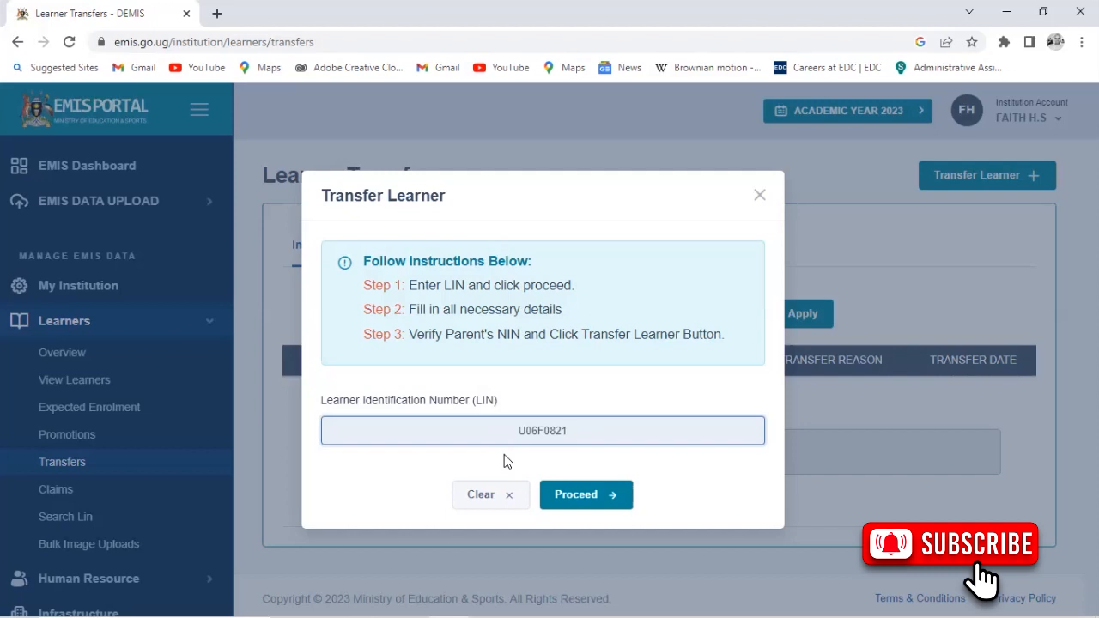
Type the first characters of the learner's identification number into the LIN field.
type("03593")
Load the learner's details for the entered identification number.
left_click(582, 498)
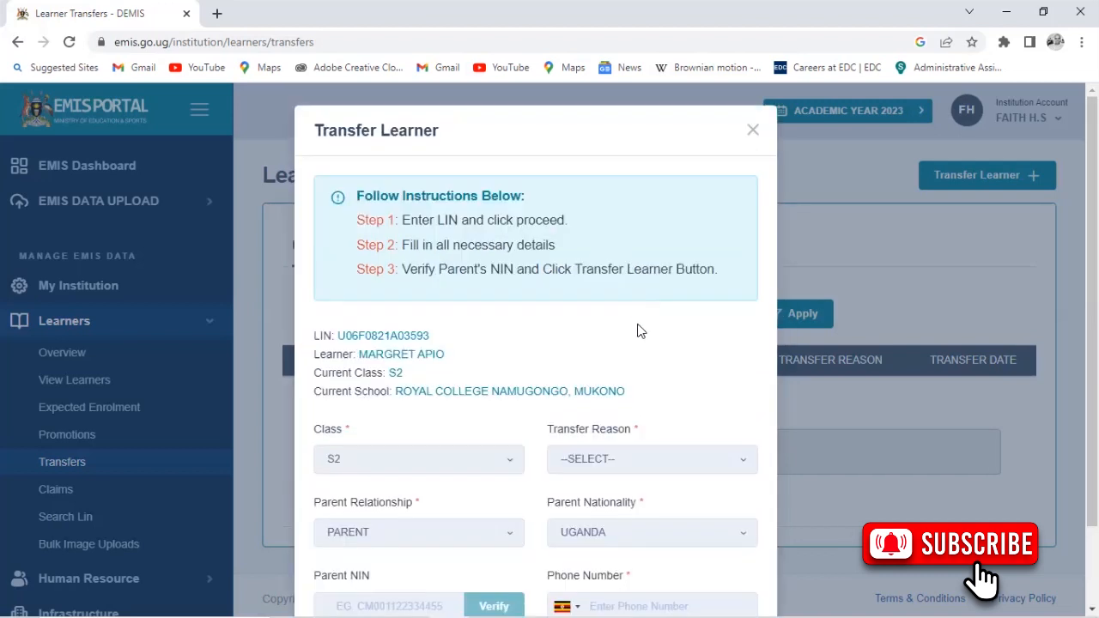
Scroll down to the transfer fields and make a first pick from the Class list.
scroll(638, 326, "down", 1)
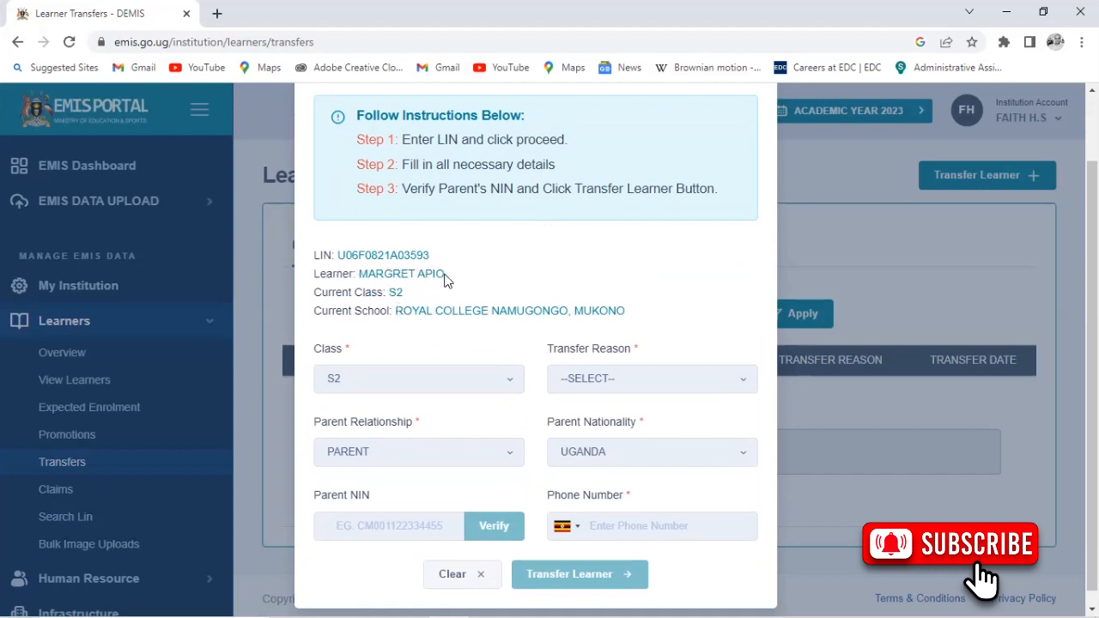
scroll(543, 298, "down", 1)
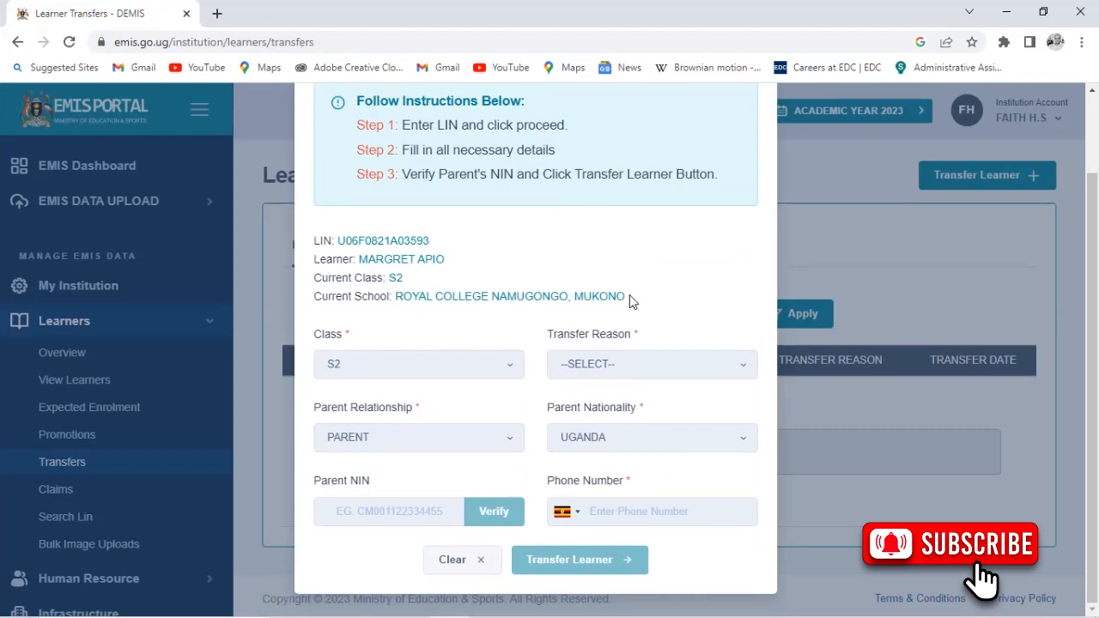
left_click(498, 369)
left_click(498, 368)
Change the learner's class to S3.
left_click(496, 370)
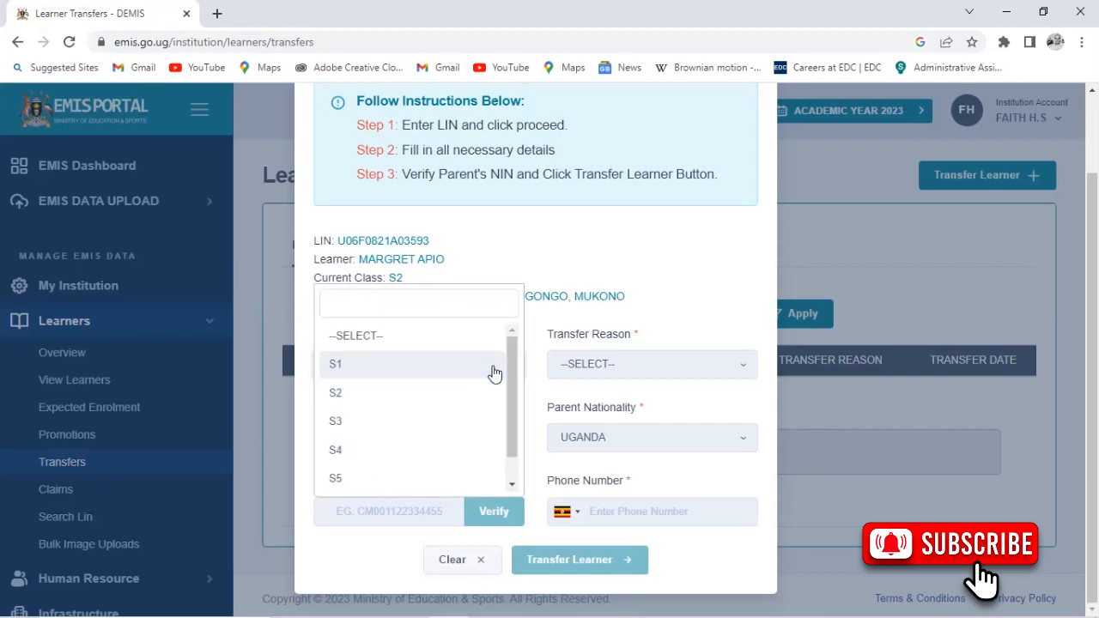
left_click(494, 369)
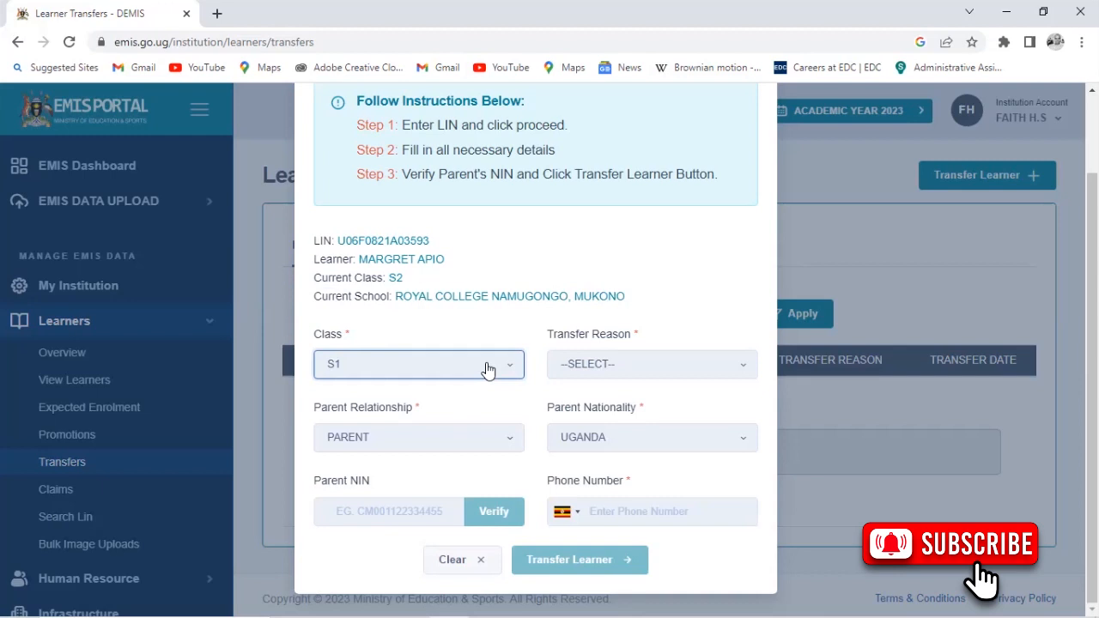
left_click(487, 369)
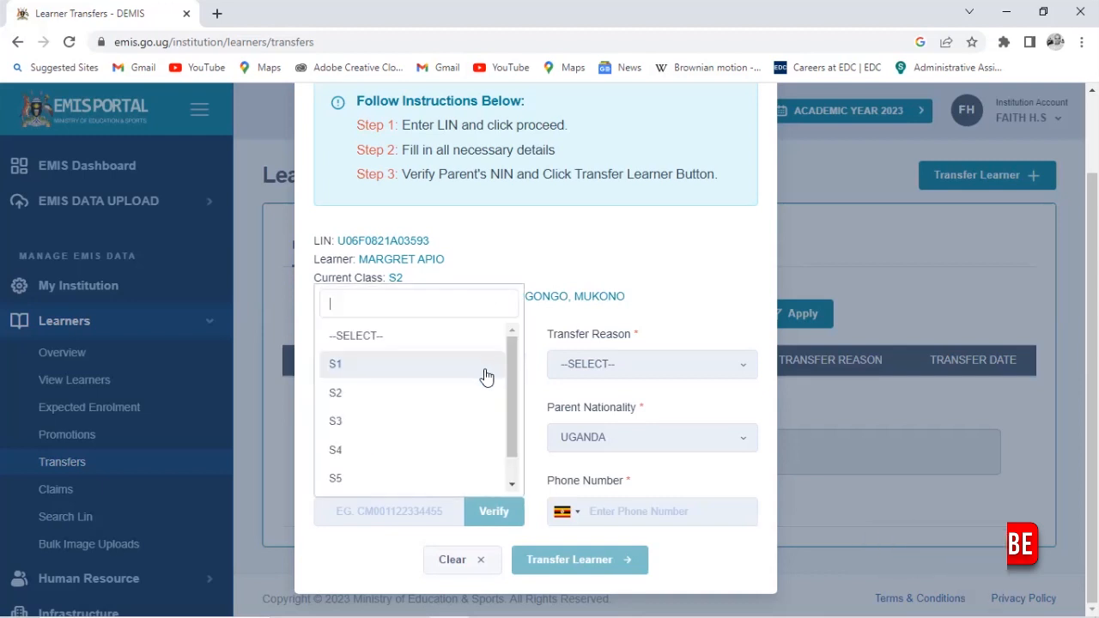
left_click(478, 420)
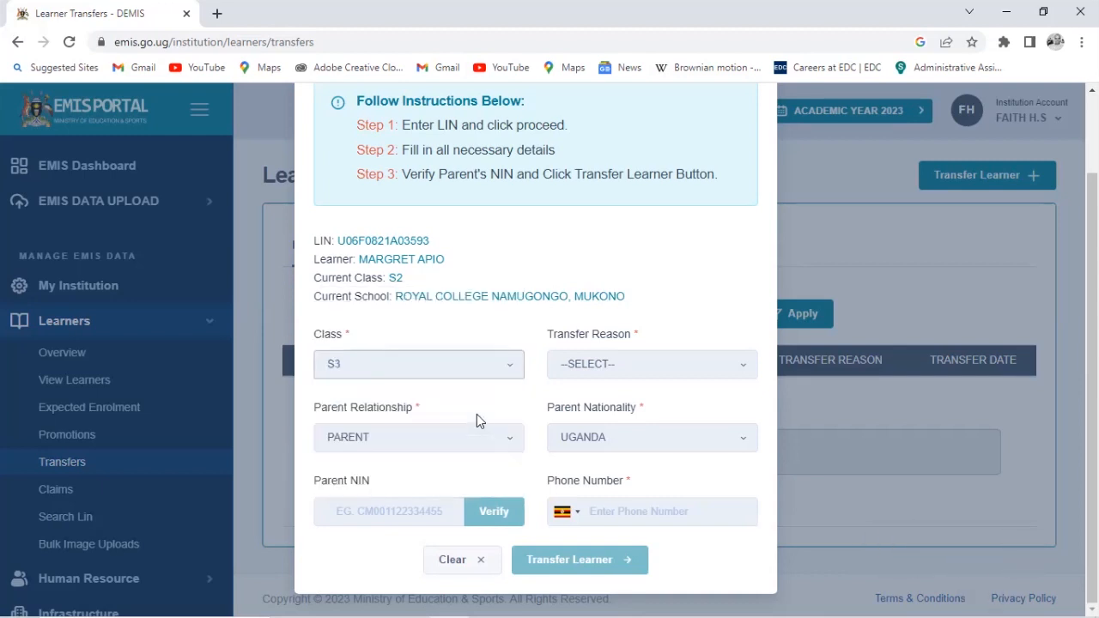
Set the transfer reason to SCHOOL FEES.
left_click(694, 365)
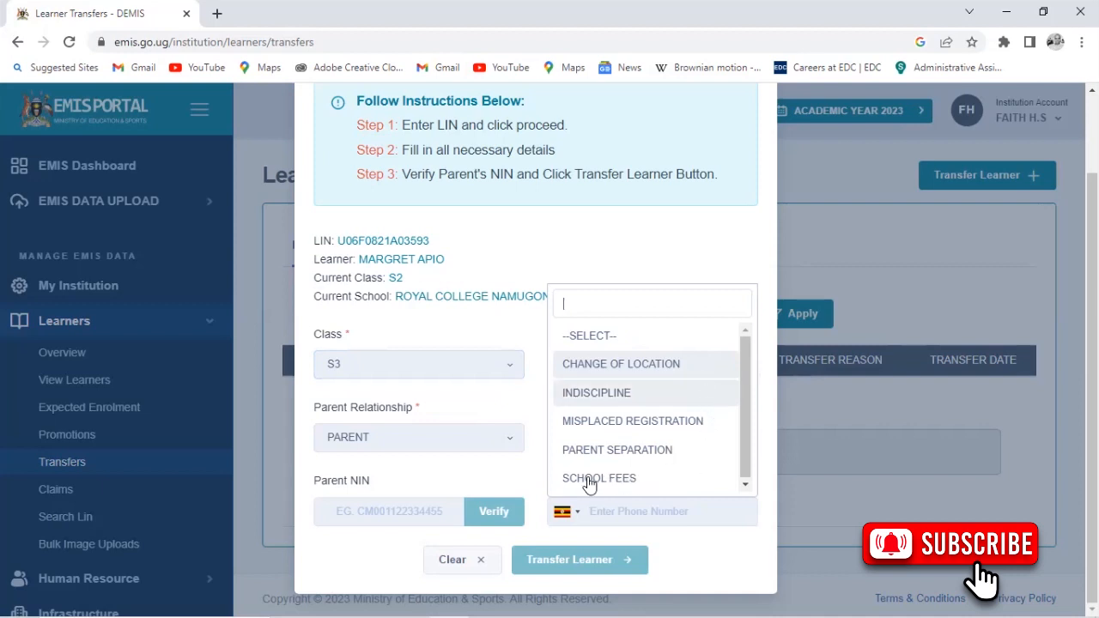
left_click(627, 477)
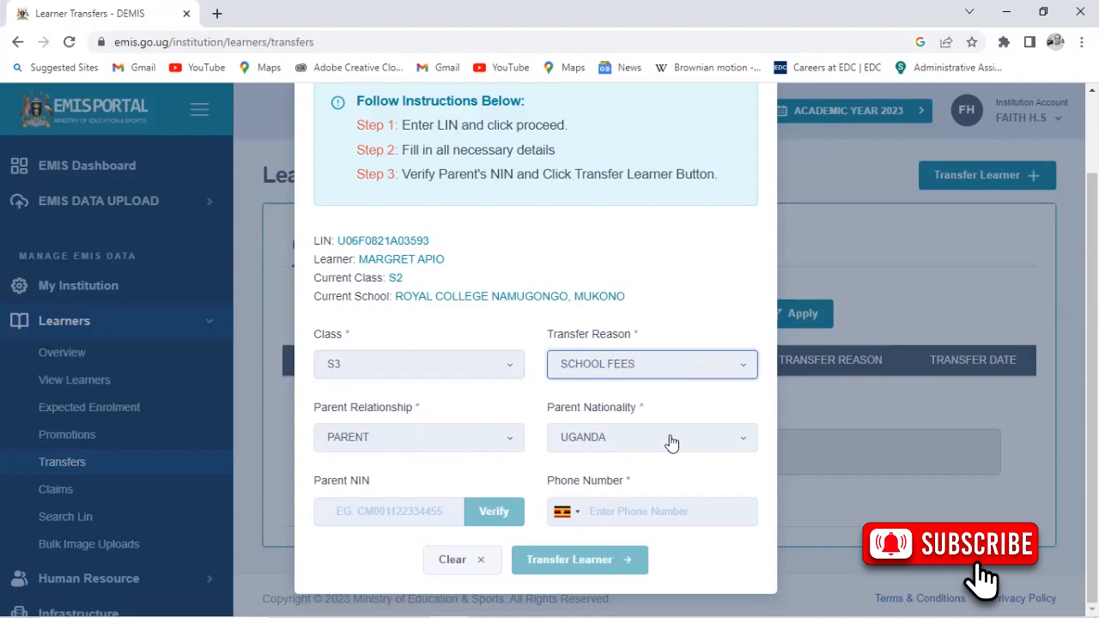
left_click(400, 501)
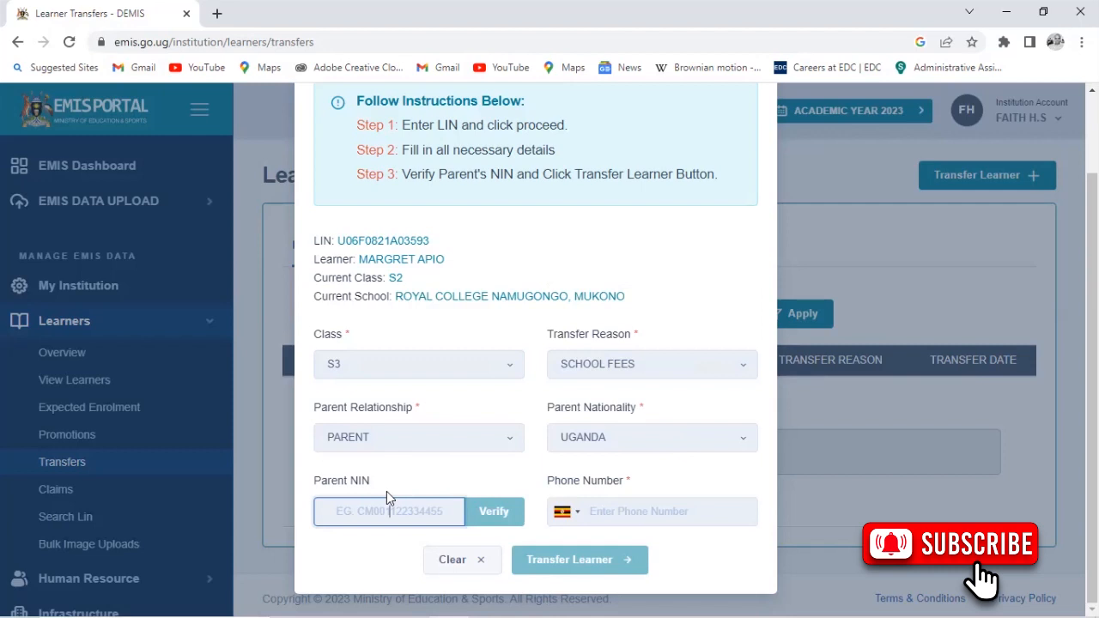
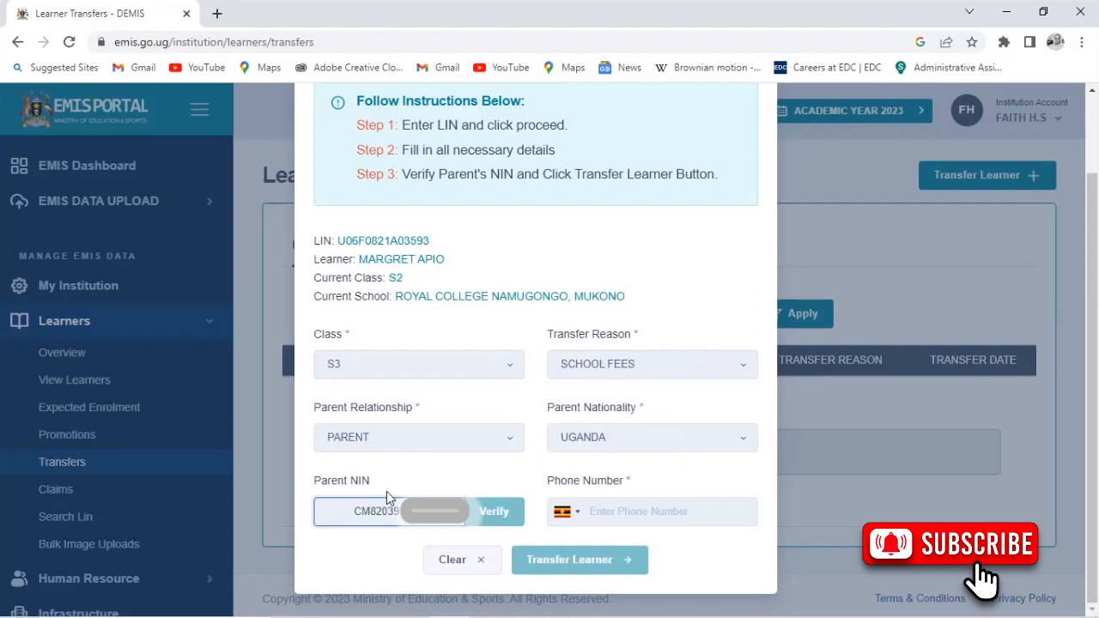
type("0")
type("H")
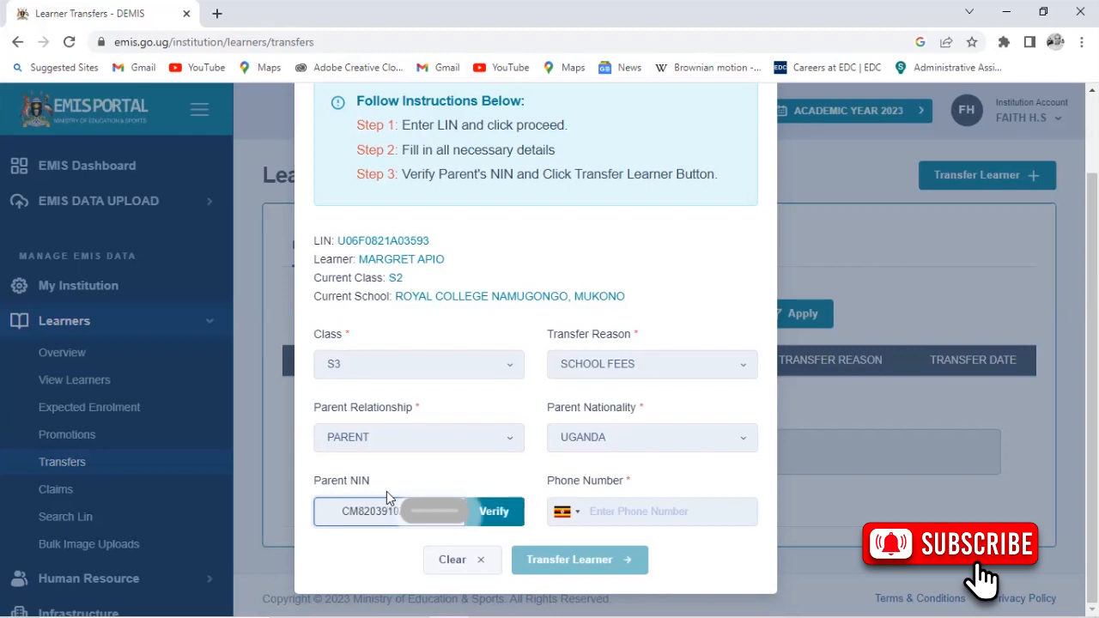
left_click(635, 511)
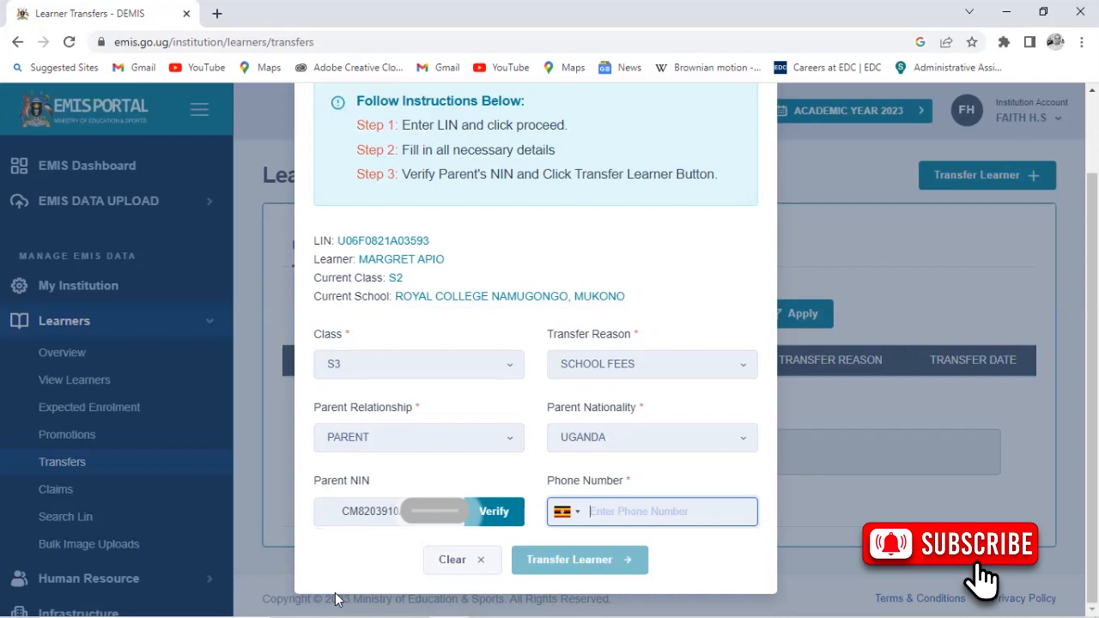
type("782")
key("BackSpace")
type("32")
Correct the phone number's last digits and verify the parent's identity details.
key("BackSpace")
key("BackSpace")
type("25")
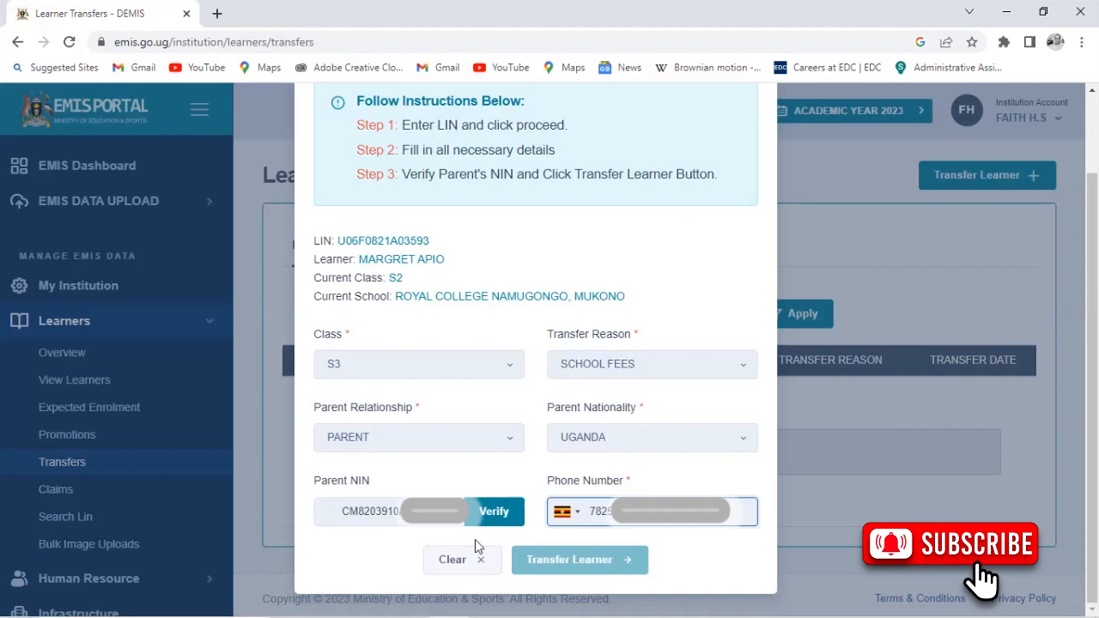
left_click(483, 513)
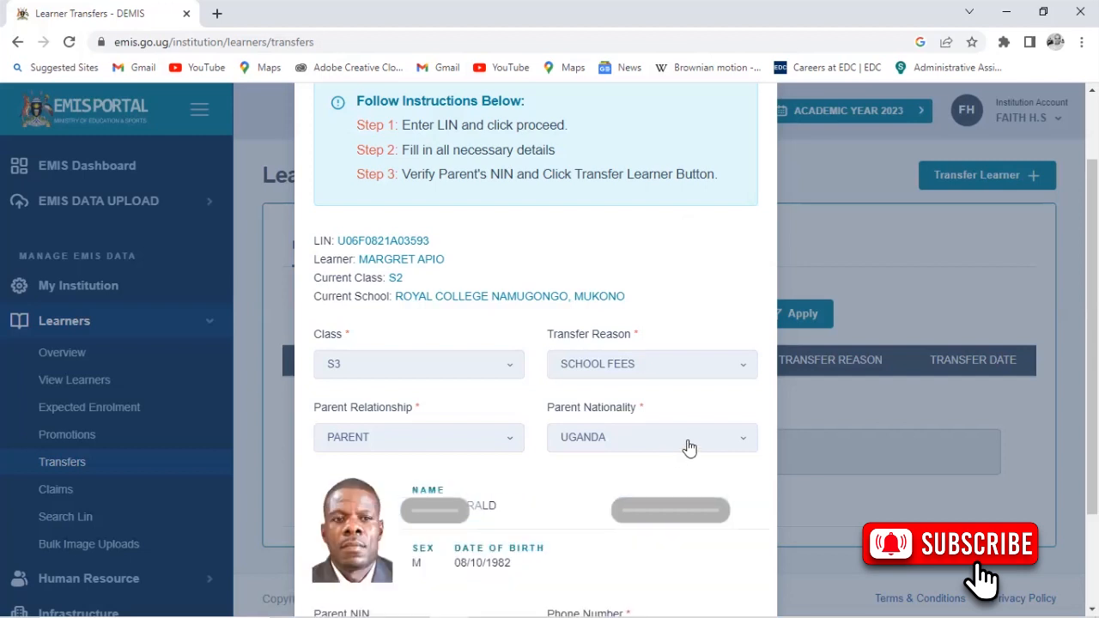
scroll(684, 447, "down", 2)
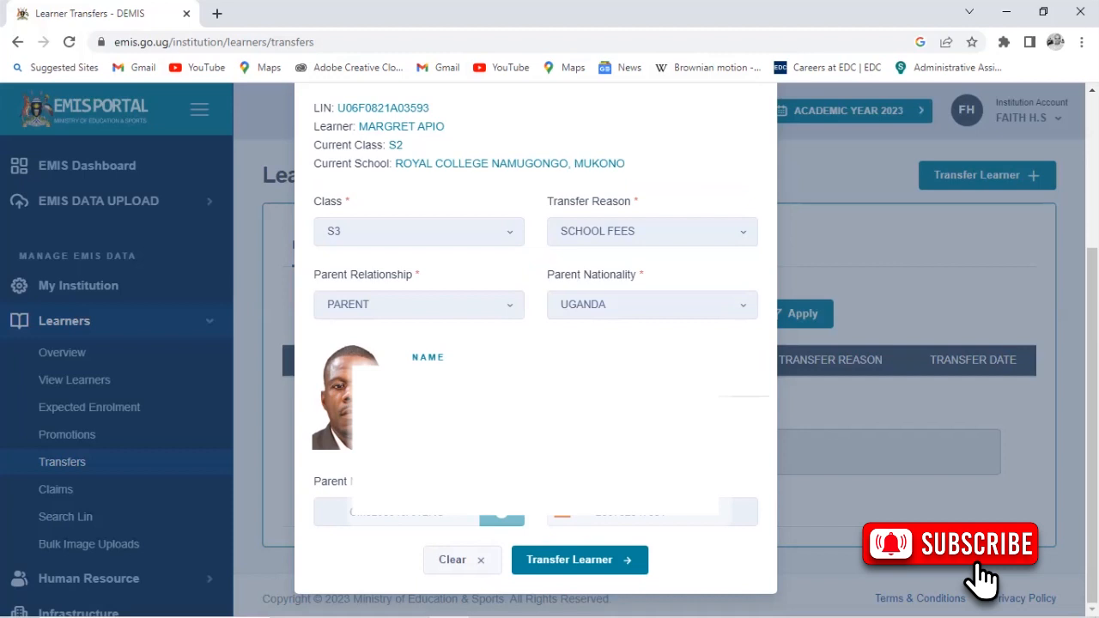
Submit the transfer so the learner appears in Incoming Learner Transfers in S3.
scroll(685, 447, "up", 2)
scroll(684, 447, "down", 2)
left_click(611, 560)
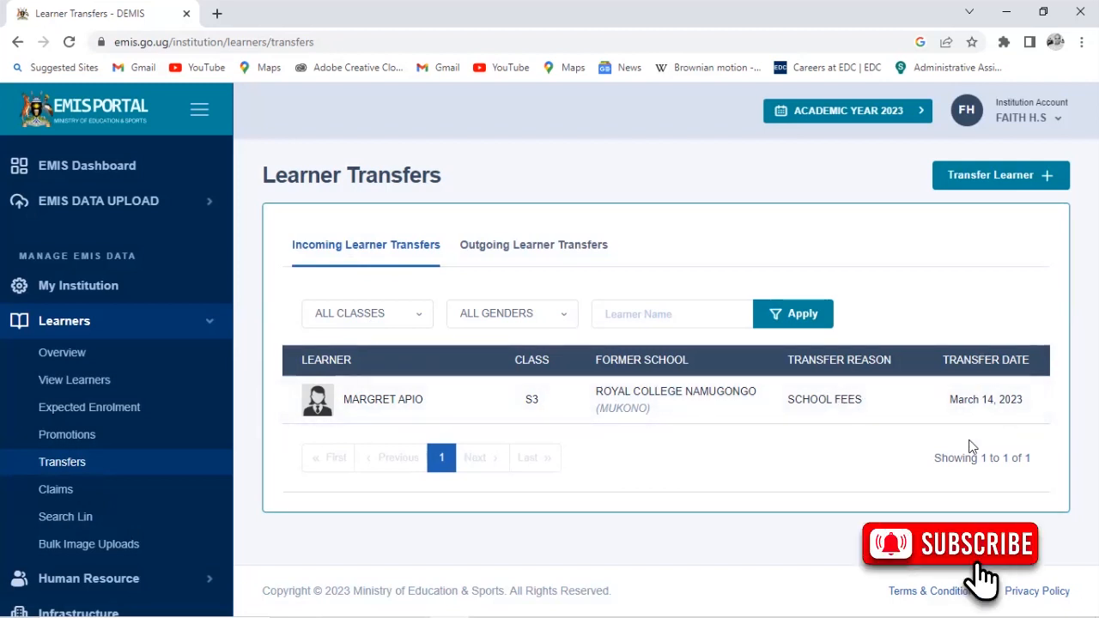
Open the transferred learner's profile and review class S3 and the education history.
left_click(397, 405)
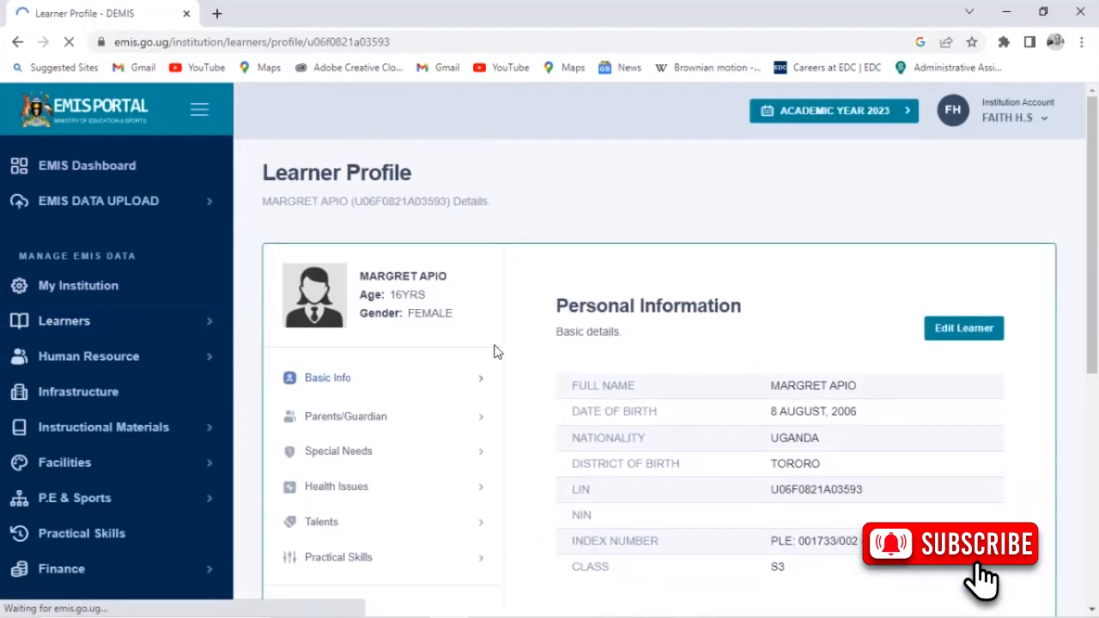
scroll(665, 348, "down", 6)
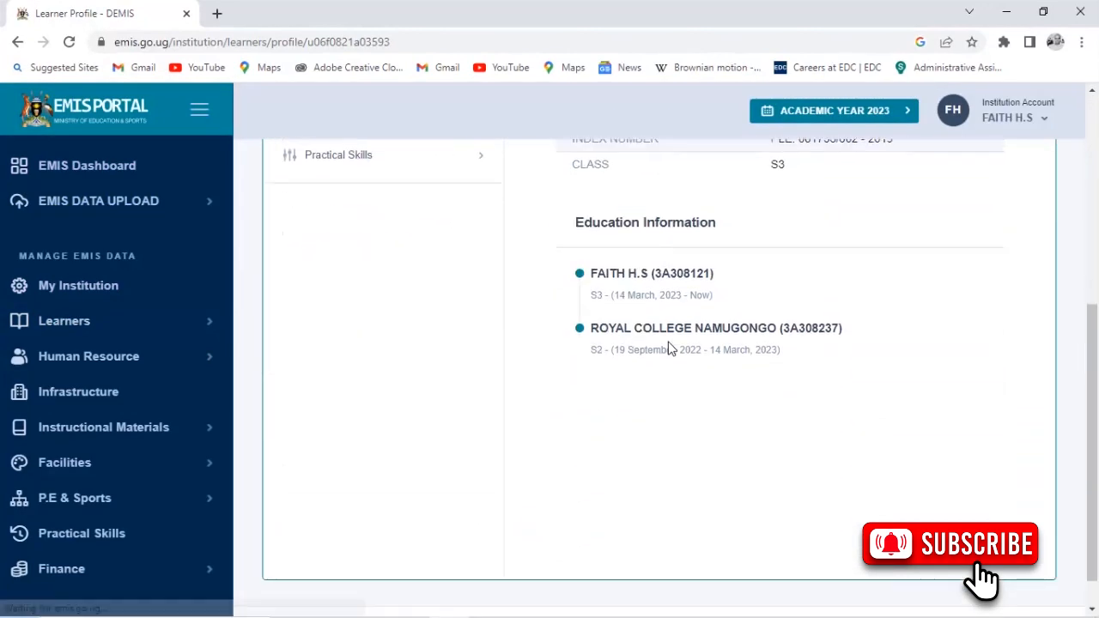
scroll(670, 296, "up", 1)
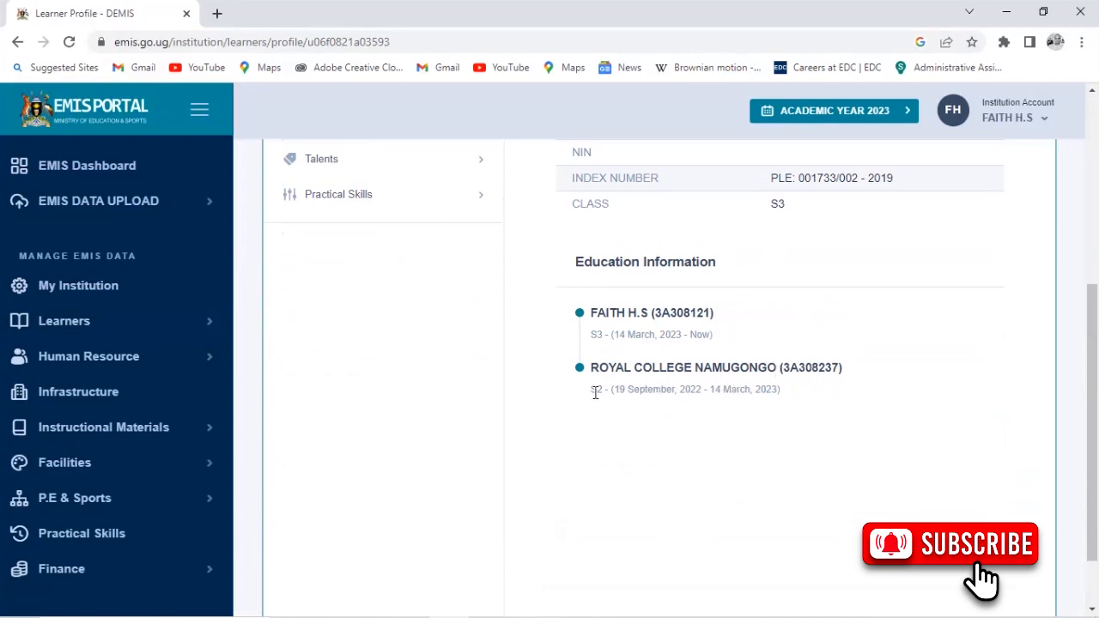
scroll(595, 392, "up", 1)
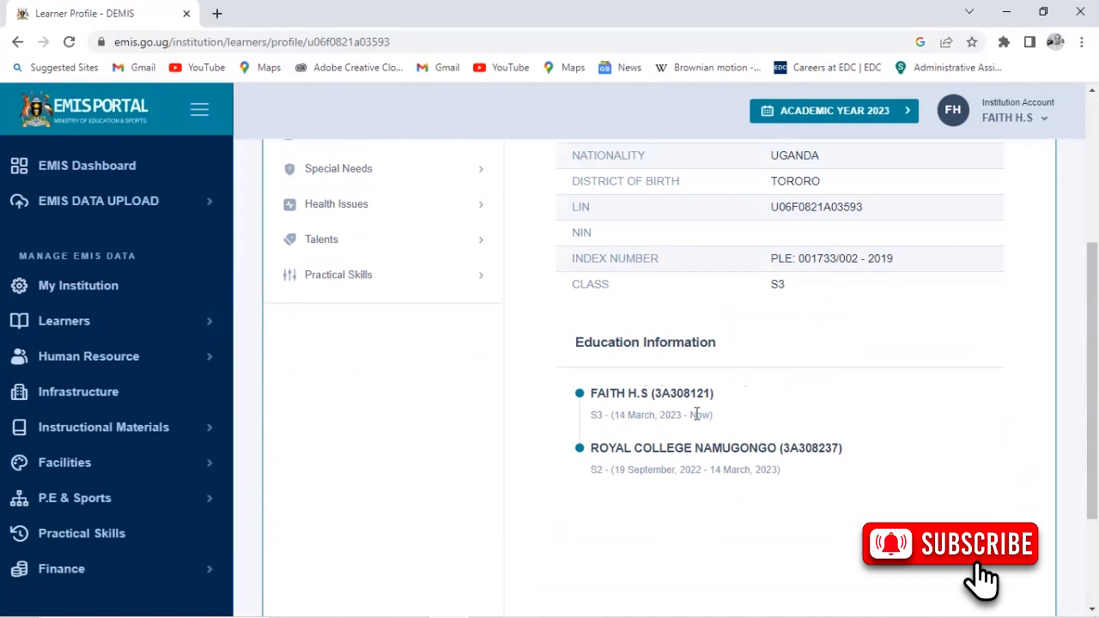
scroll(702, 418, "up", 1)
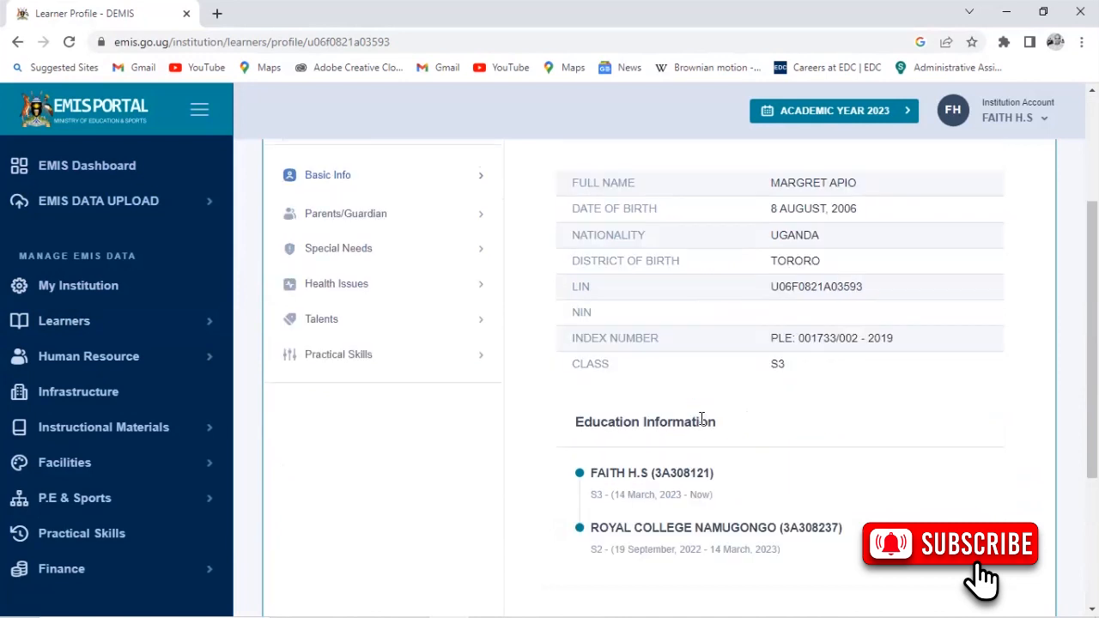
scroll(702, 419, "down", 1)
scroll(701, 421, "up", 3)
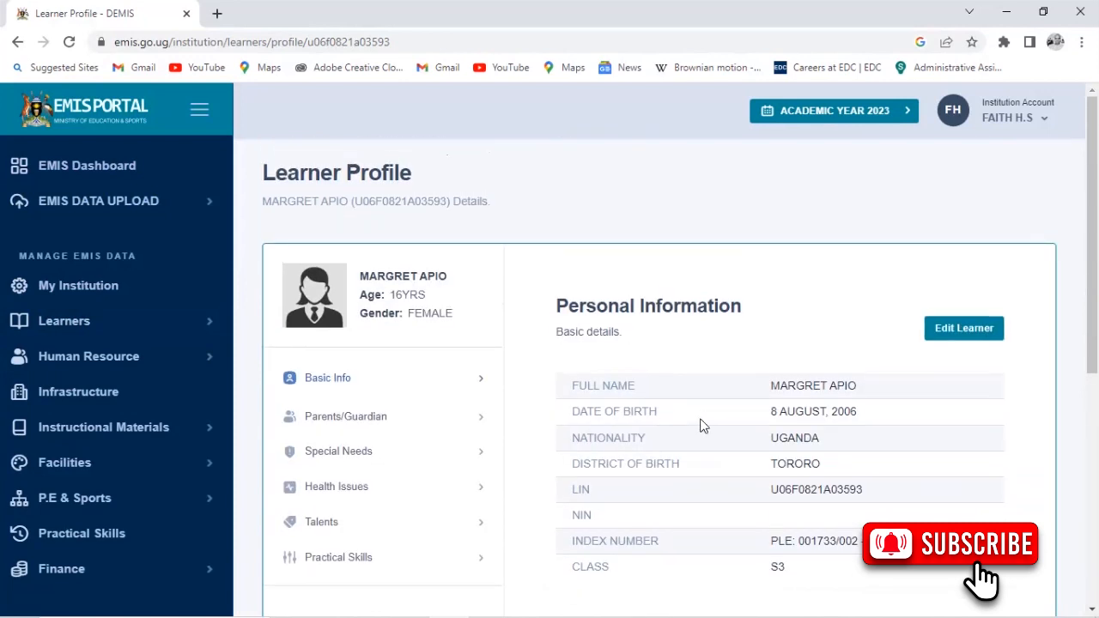